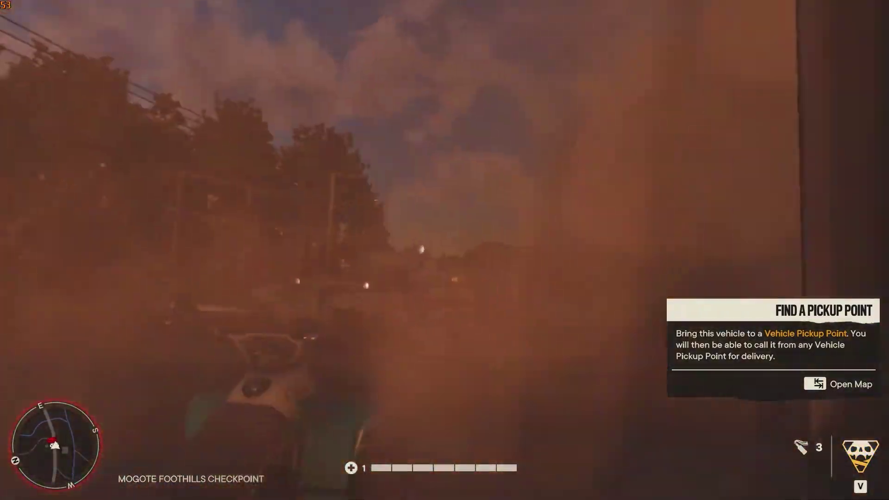
key(c)
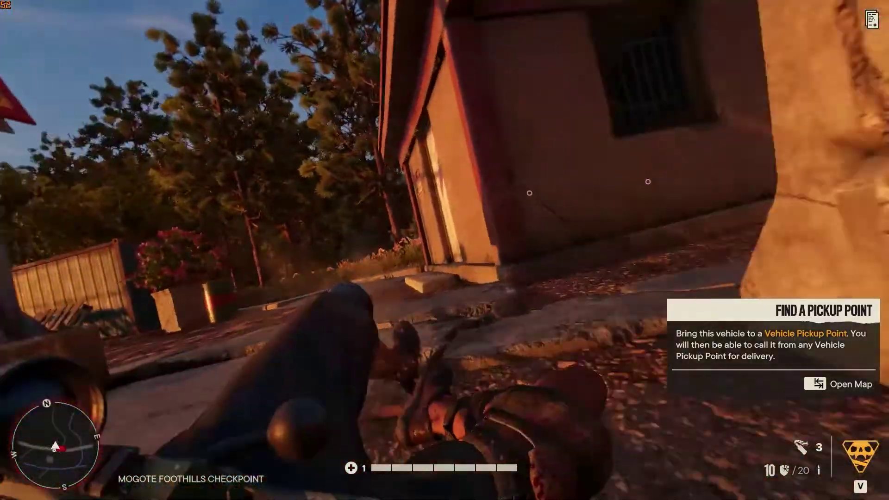
key(w)
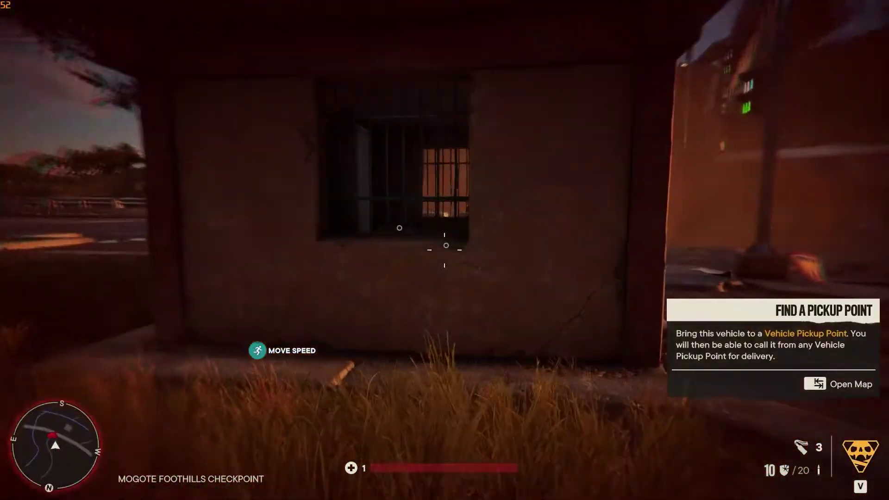
key(h)
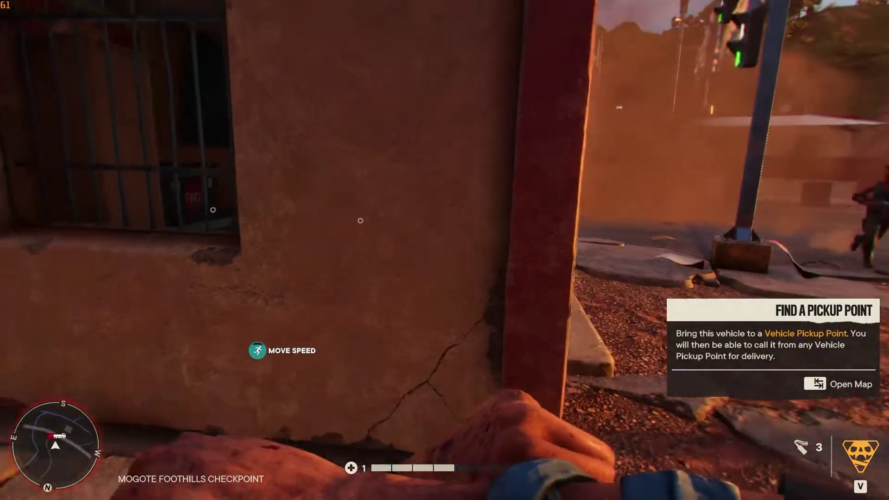
key(Tab)
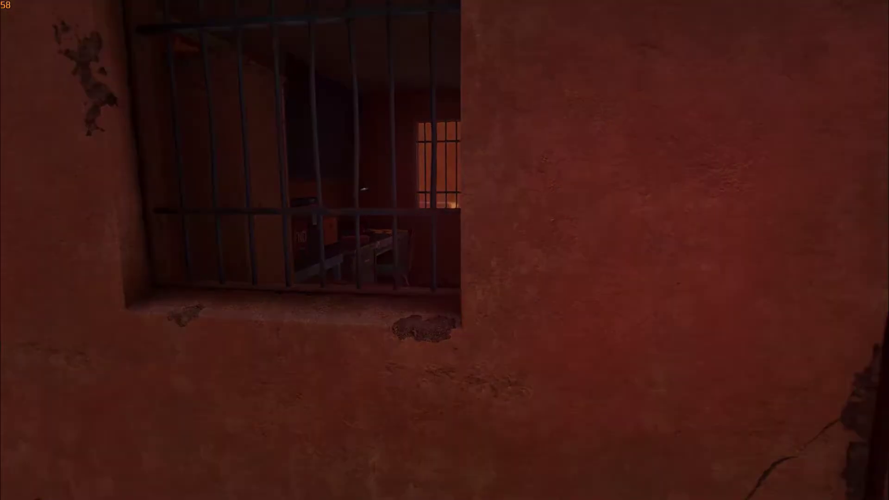
key(Escape)
click(174, 21)
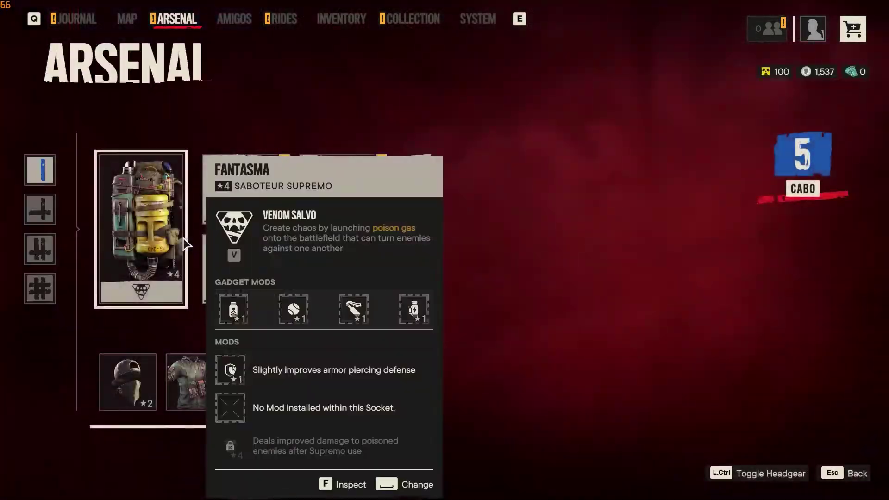
click(180, 237)
click(85, 165)
key(Escape)
key(Escape)
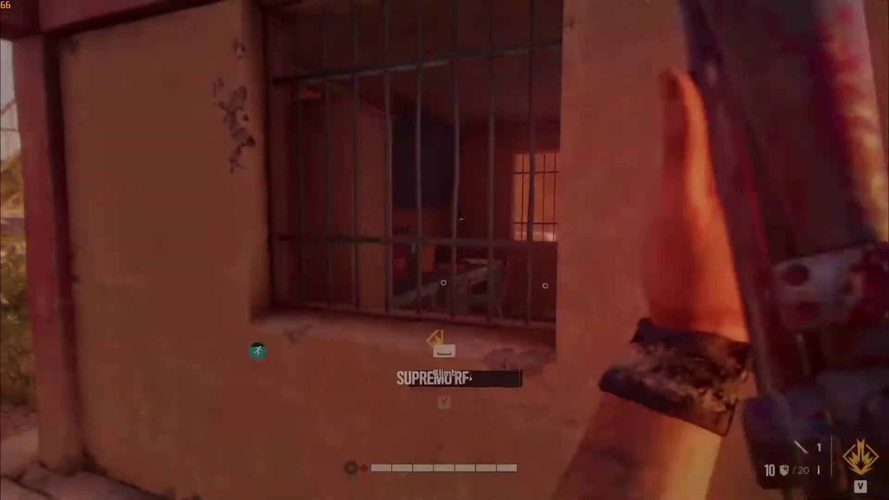
key(s)
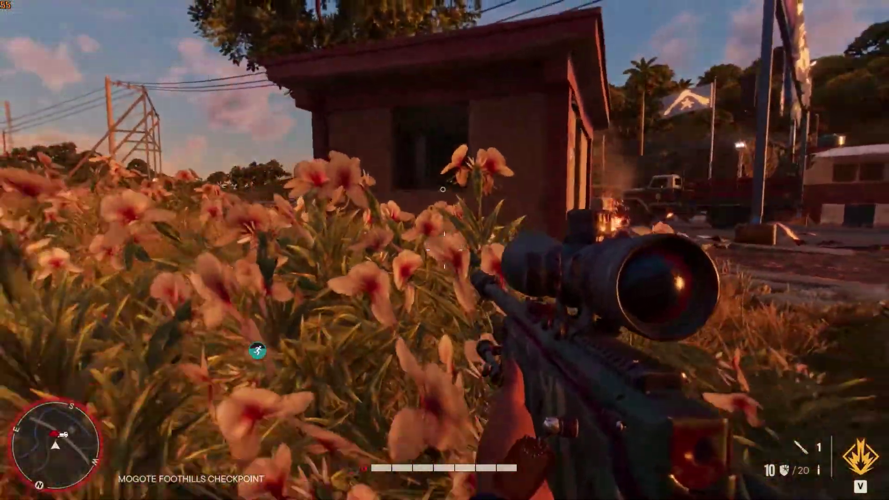
key(w)
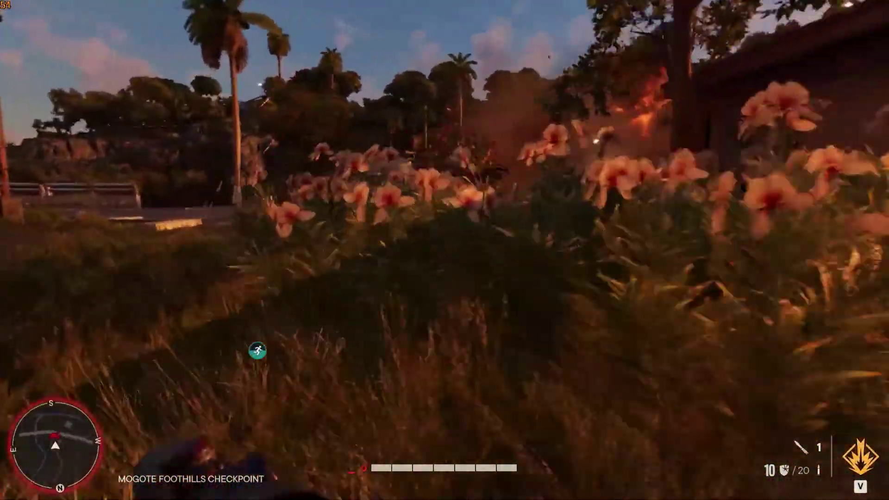
key(v)
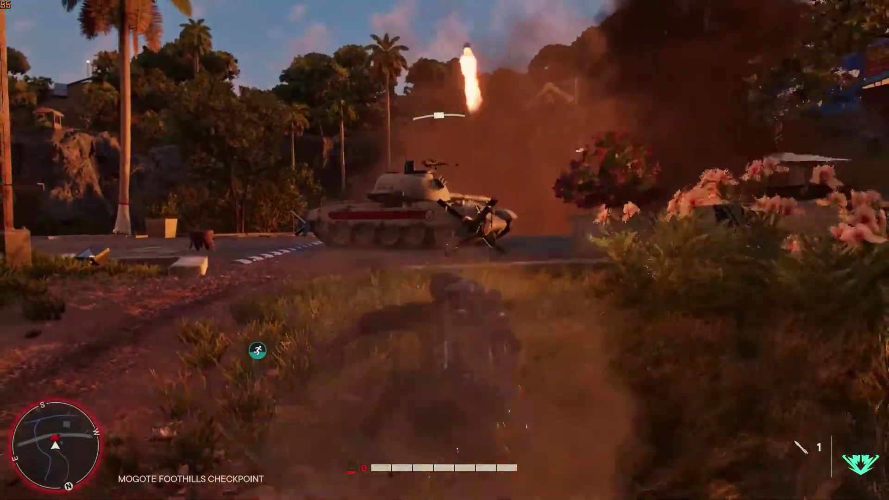
key(d)
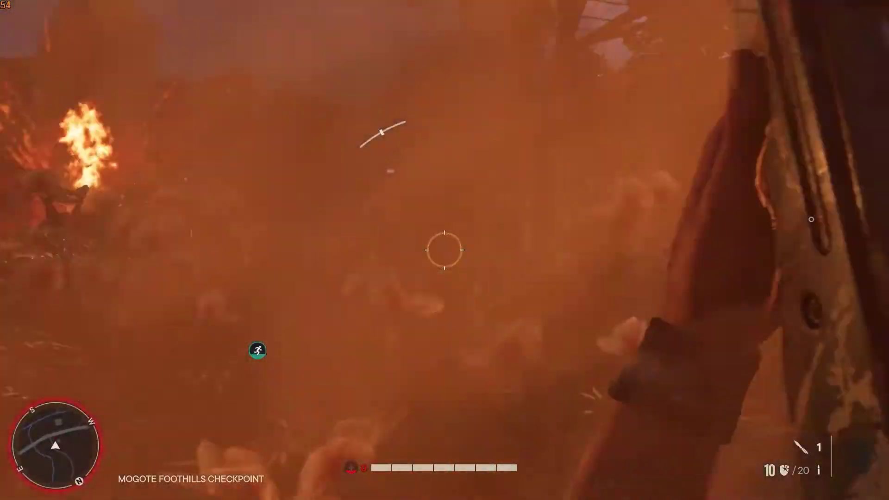
key(w)
key(c)
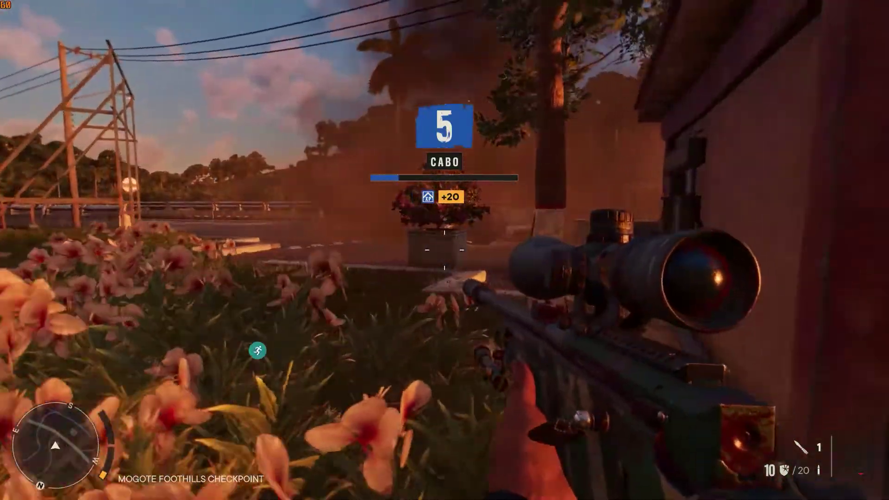
key(w)
key(1)
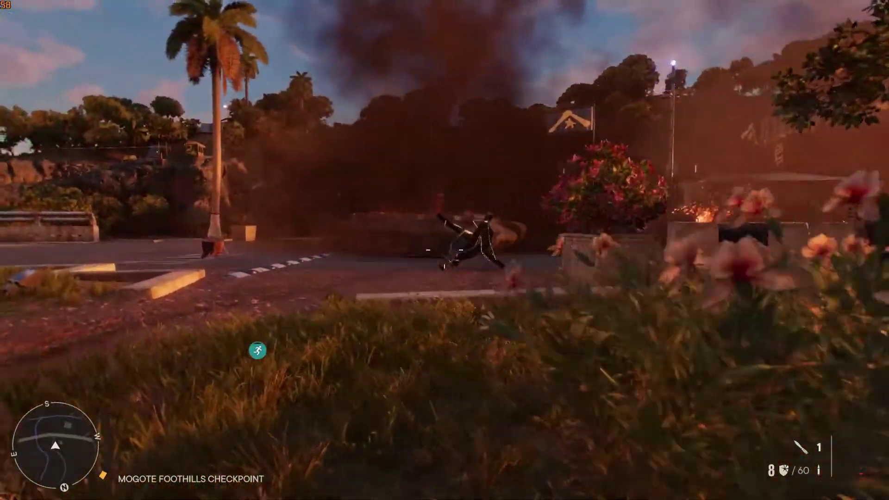
key(w)
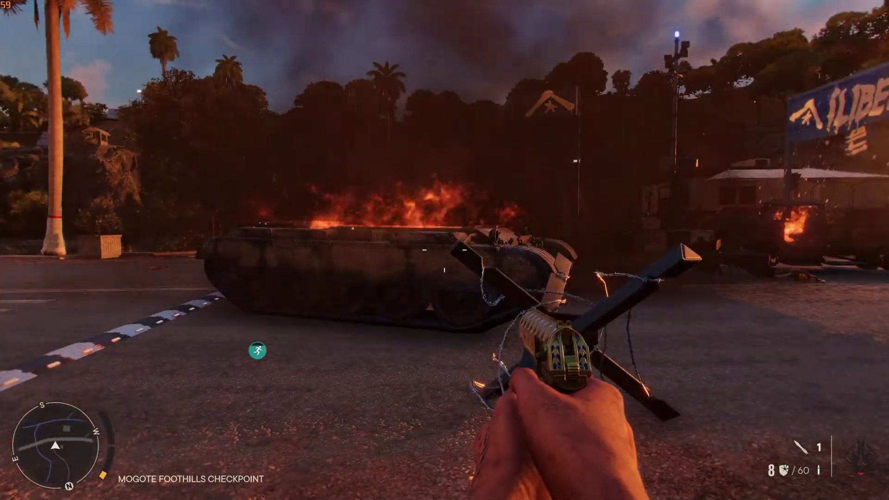
key(w)
key(3)
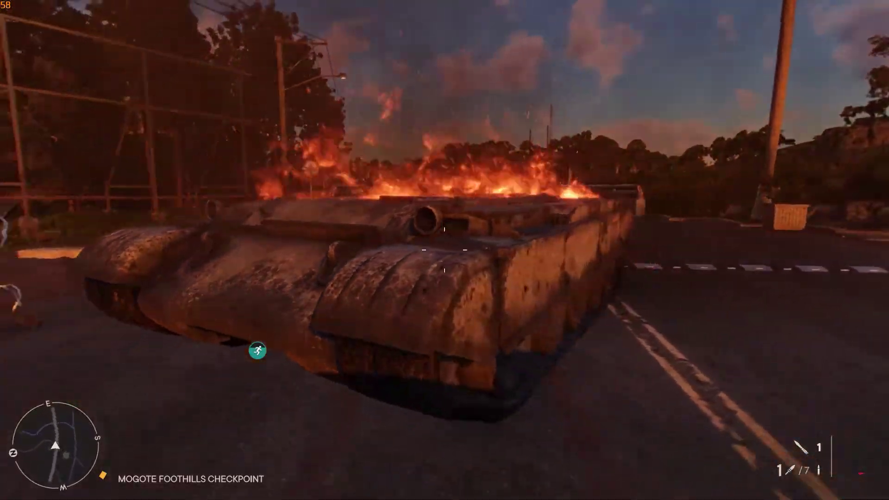
key(w)
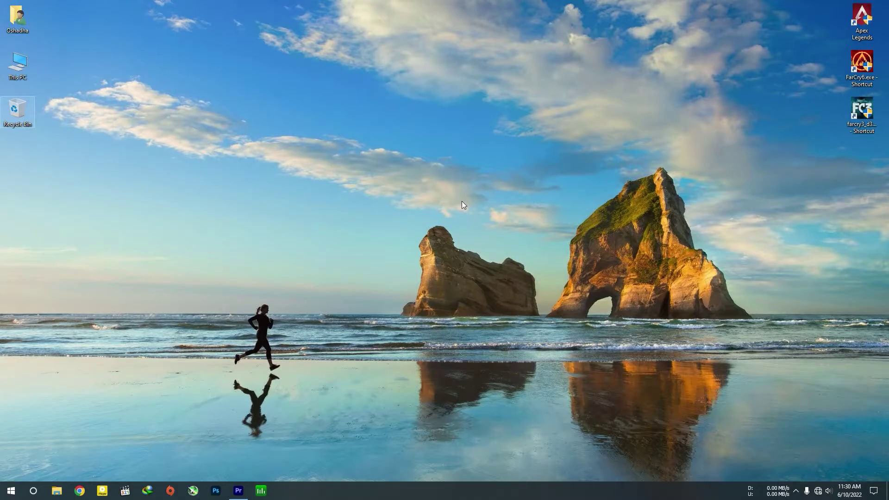
Open the user's temporary files folder by running %temp%.
key(super+r)
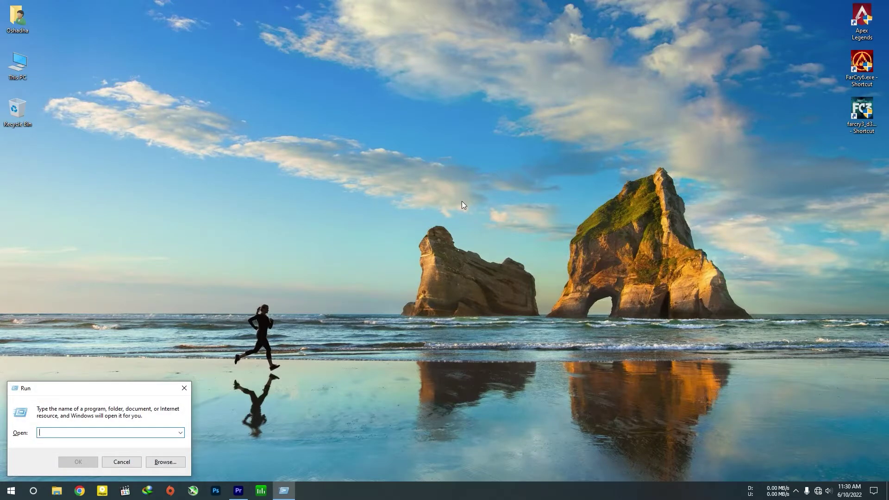
text(%temp%)
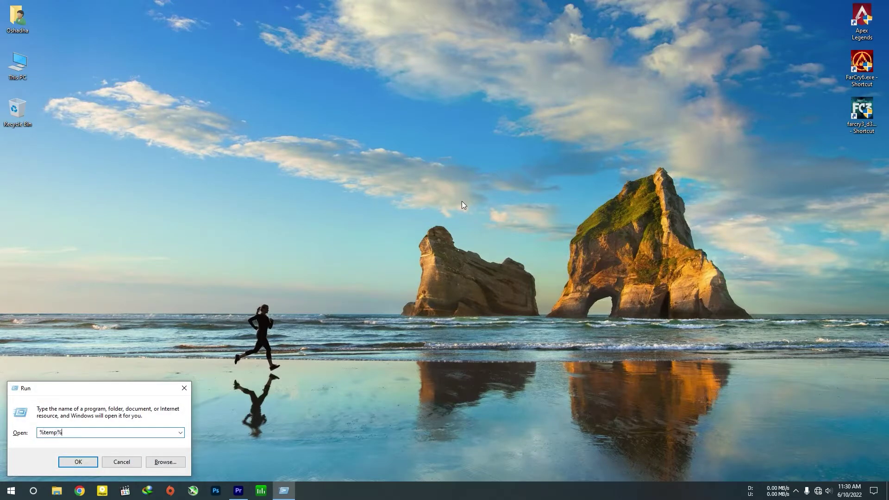
key(Return)
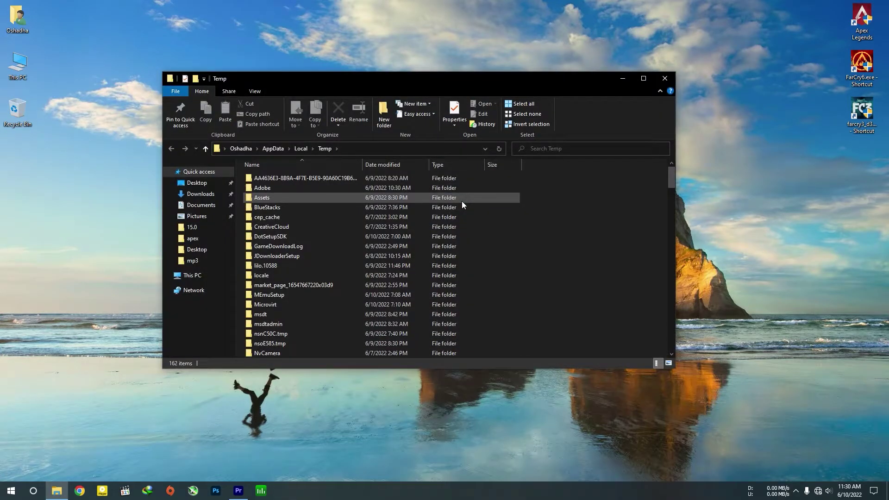
Delete everything in the Temp folder, continuing with administrator permission and skipping all files in use, then close the folder.
key(ctrl+a)
key(Delete)
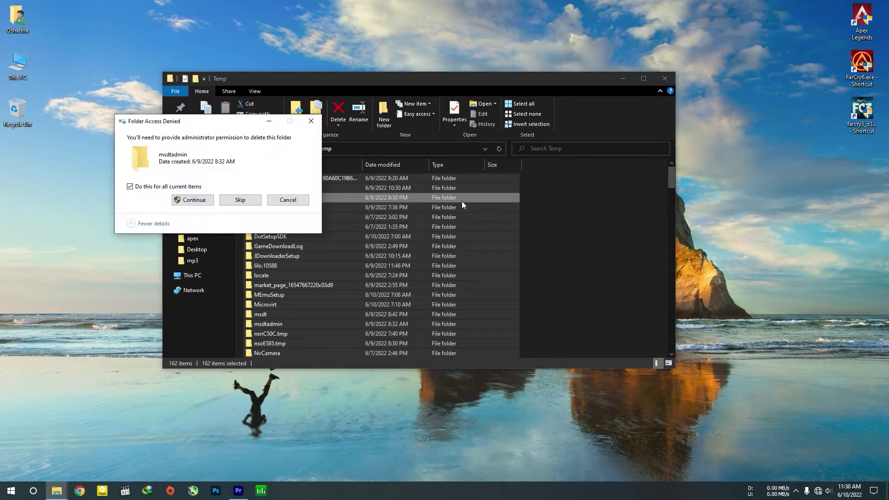
click(212, 199)
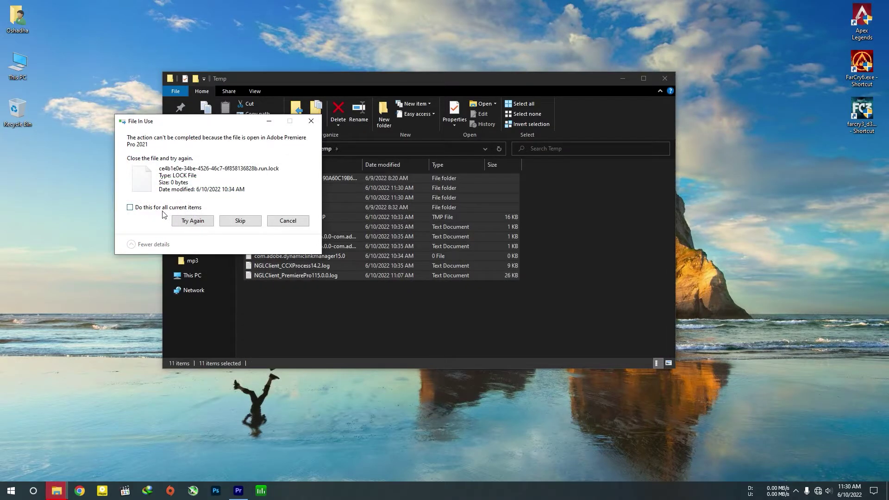
click(156, 208)
click(249, 224)
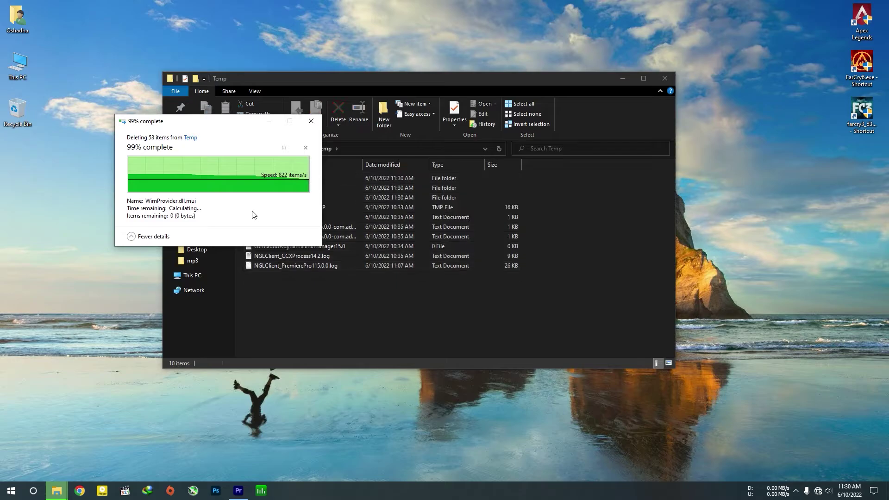
click(664, 78)
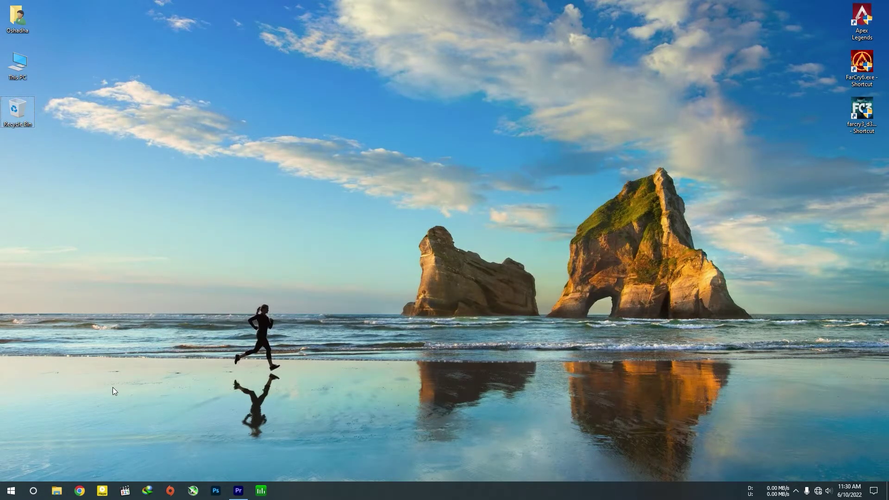
Run prefetch to check the Windows Prefetch folder for leftover files, and close the folder.
key(super+r)
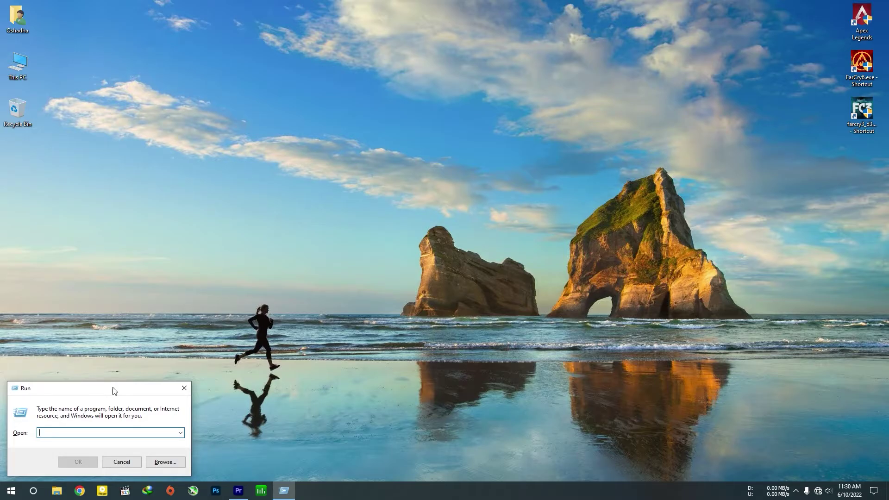
text(prefetch)
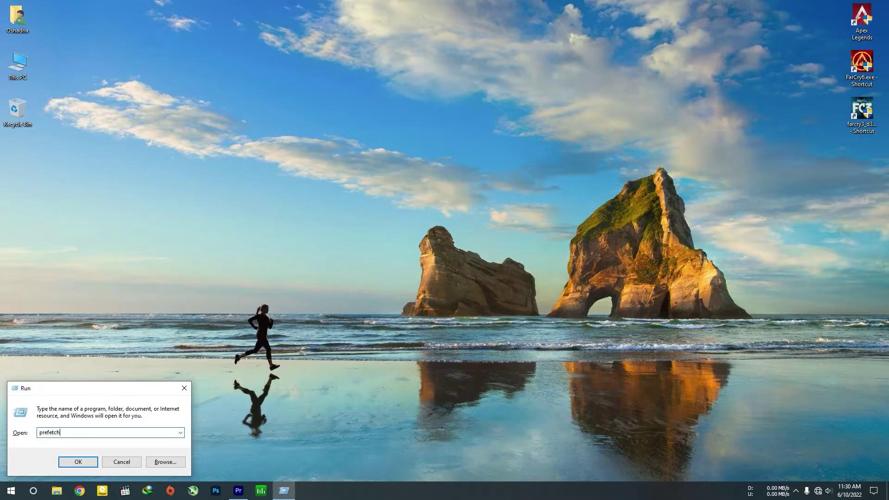
key(Return)
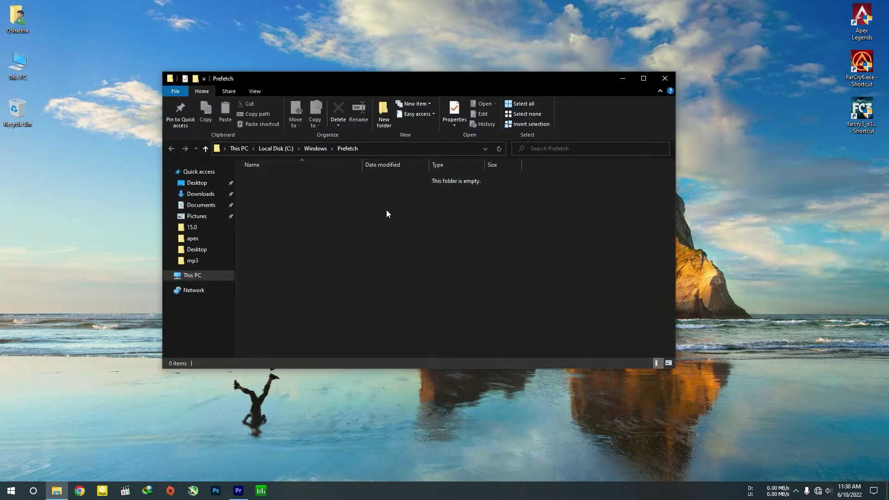
drag(363, 288, 360, 241)
click(666, 78)
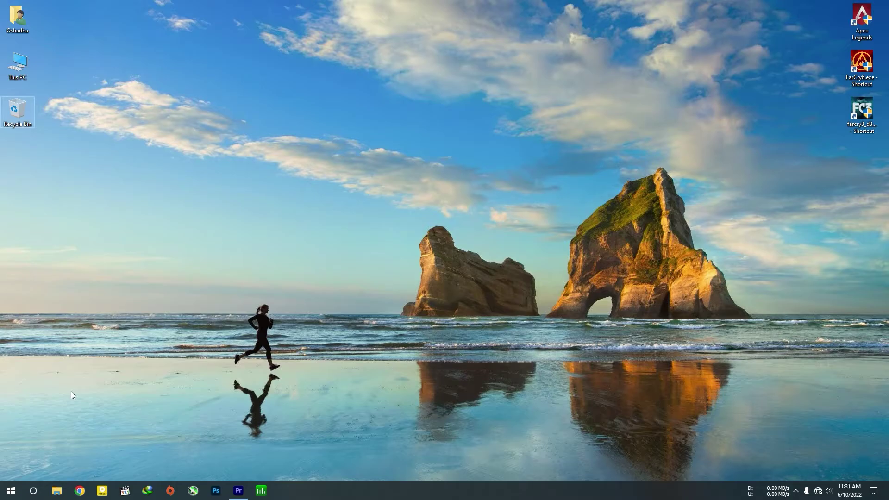
Search Windows for quick and launch QuickCPU.
key(super)
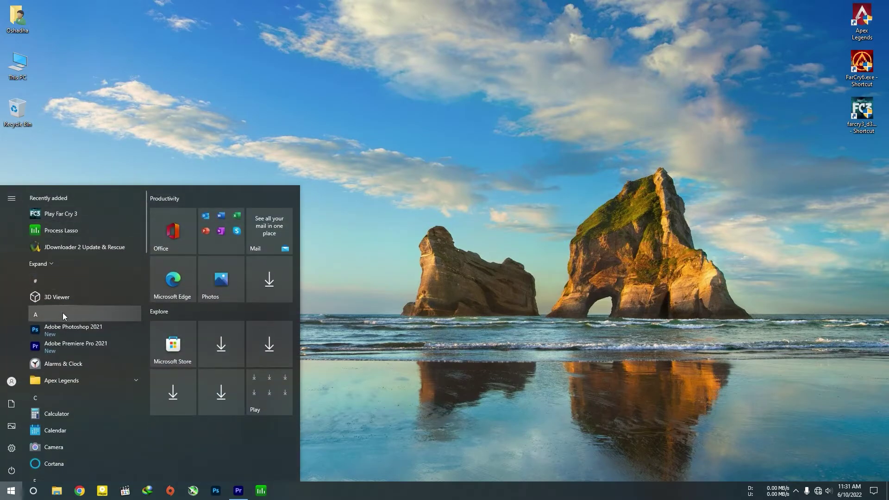
text(quick)
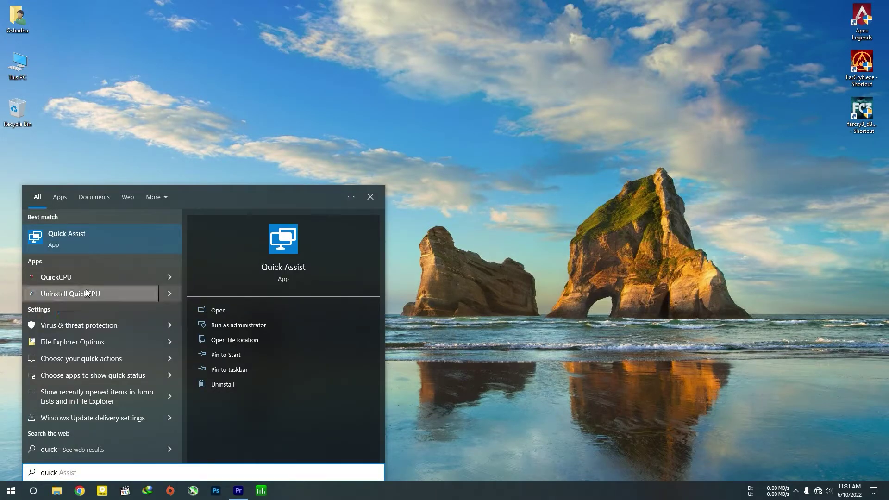
click(84, 272)
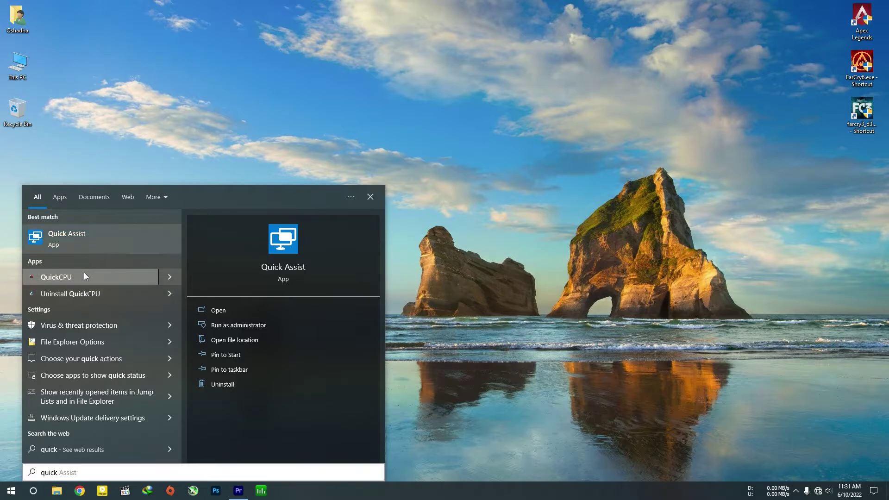
click(407, 312)
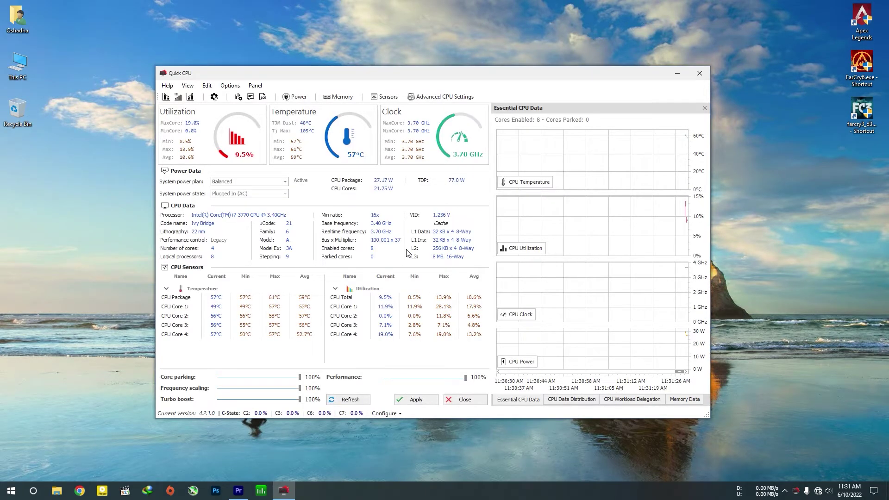
Apply core parking, frequency scaling, turbo boost and performance at 100%, and close Quick CPU.
mouse_move(299, 377)
mouse_down()
mouse_move(239, 377)
mouse_move(302, 384)
mouse_up()
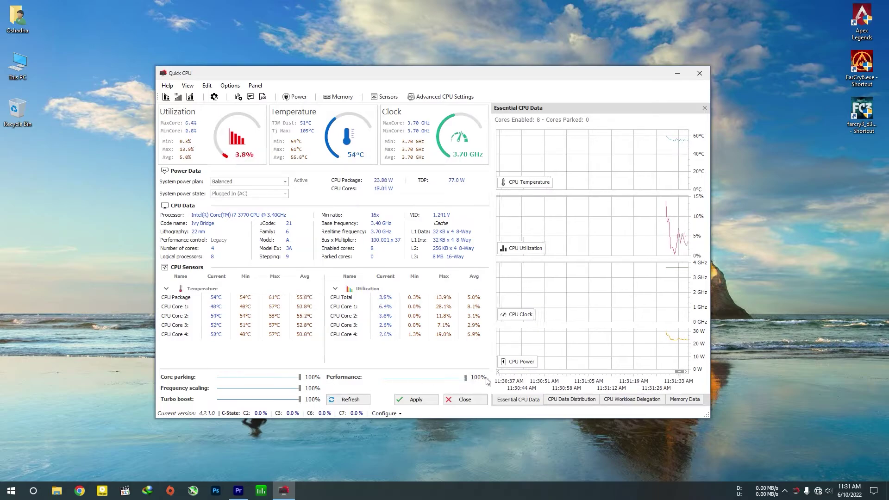
click(414, 399)
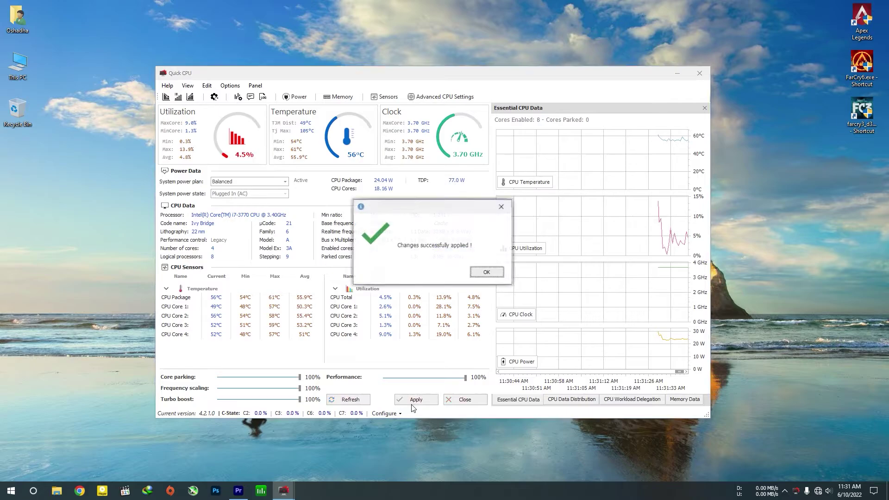
click(486, 273)
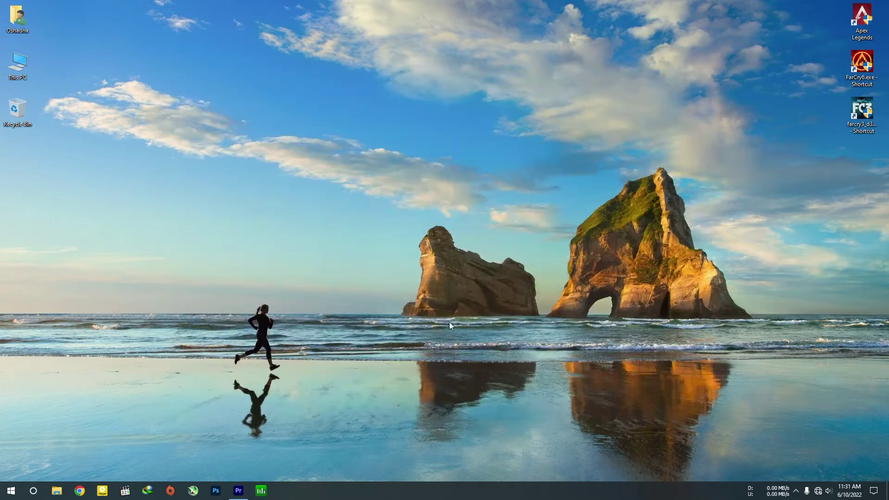
Find the power plan settings through a Windows search for power, activate the High performance plan, and close Power Options.
click(9, 490)
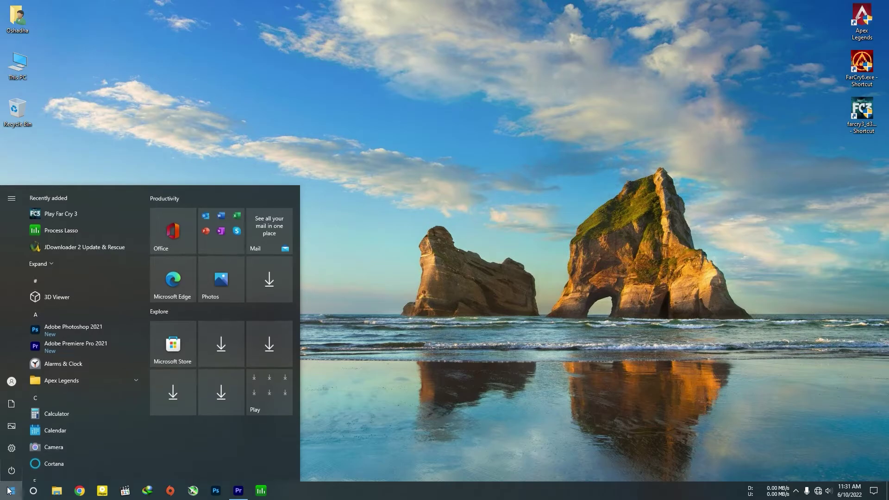
text(power)
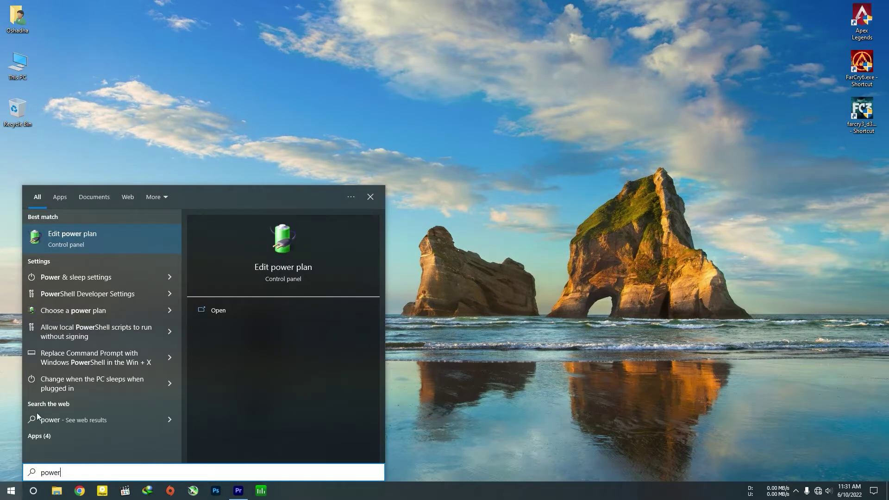
click(87, 242)
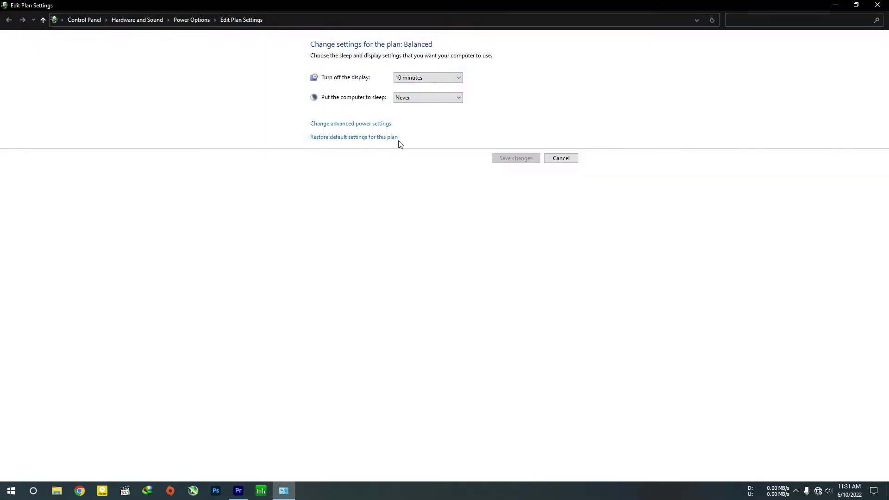
click(191, 20)
click(130, 139)
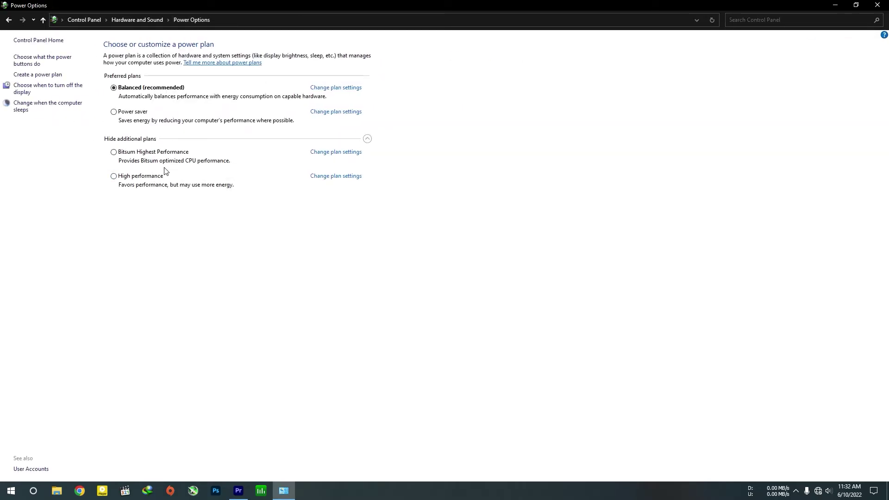
click(135, 177)
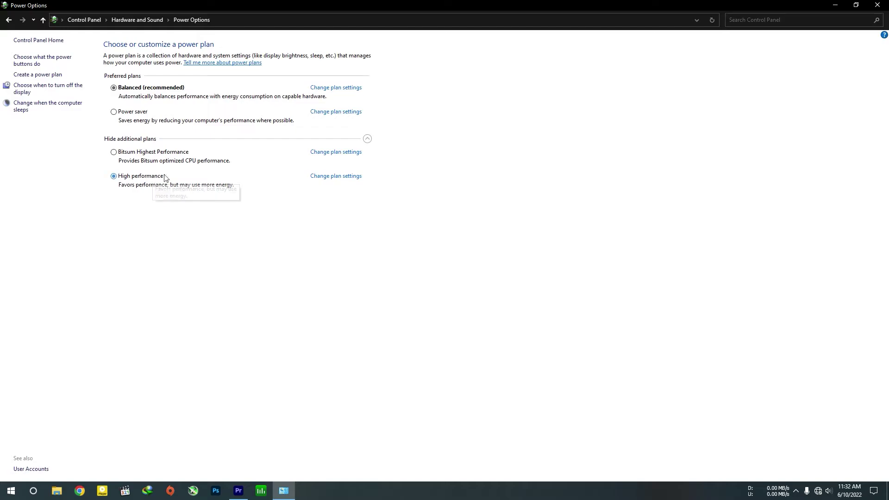
click(878, 5)
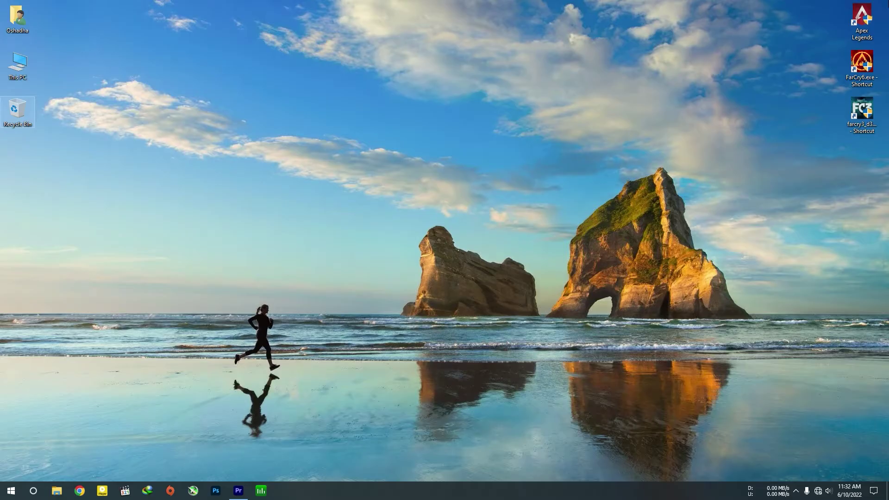
Go to the display's graphics settings and try to add FarCry6.exe from the Far Cry 6 bin folder as a desktop app.
right_click(775, 2)
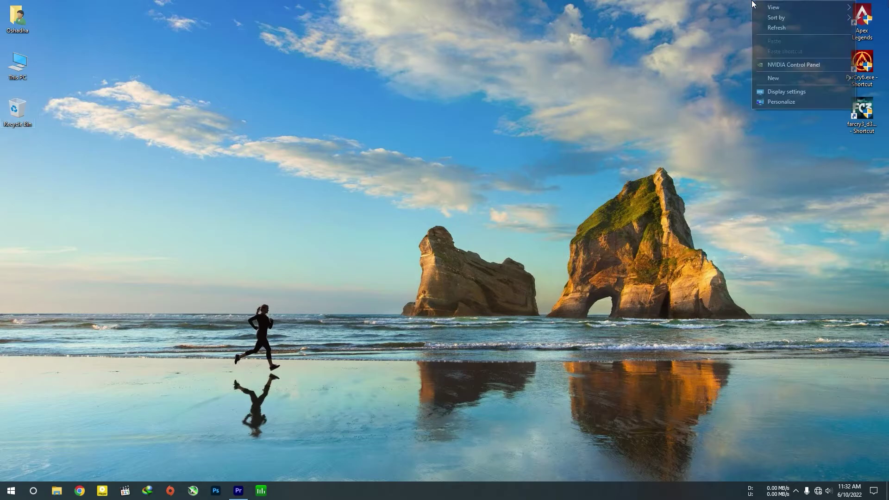
click(790, 92)
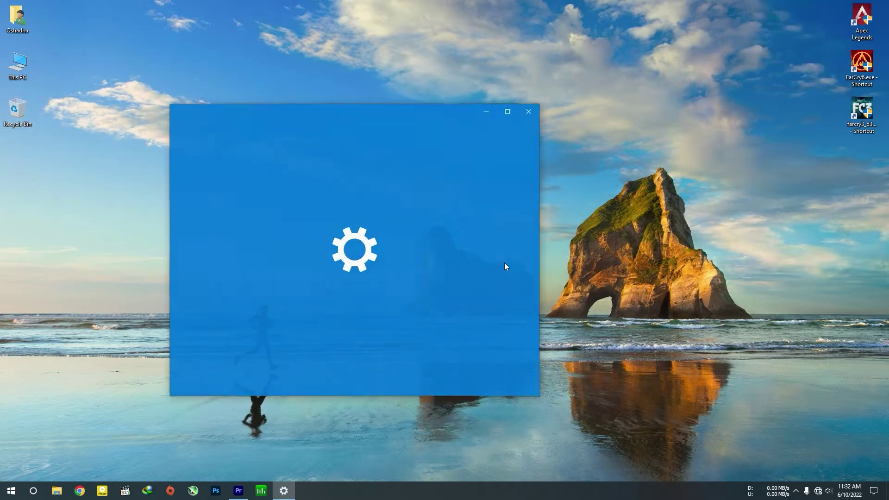
scroll(412, 288, down, 3)
scroll(412, 293, down, 3)
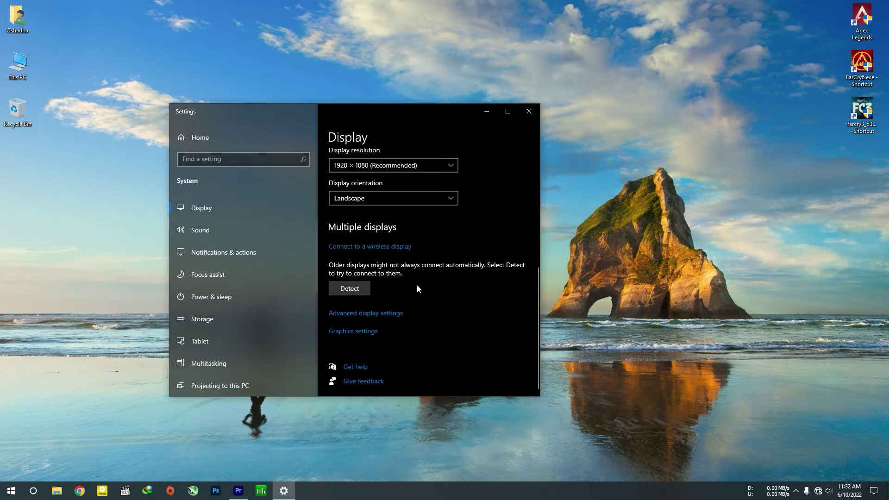
click(350, 331)
scroll(249, 238, down, 3)
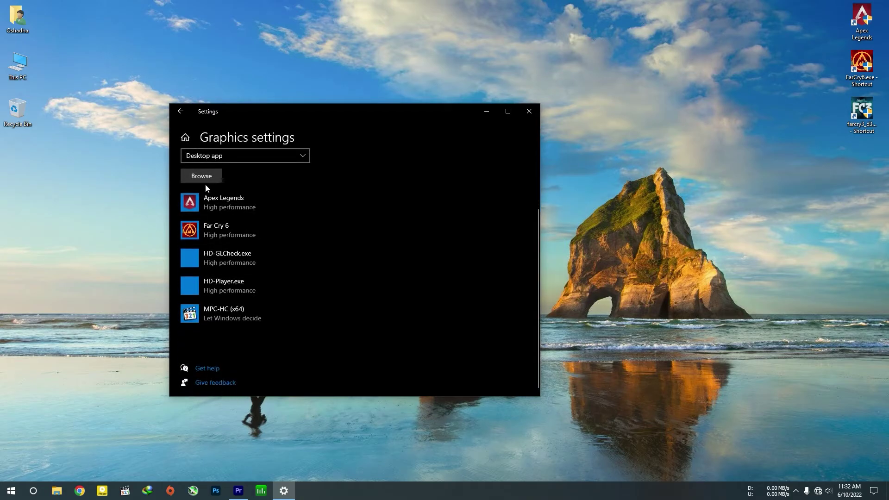
click(204, 178)
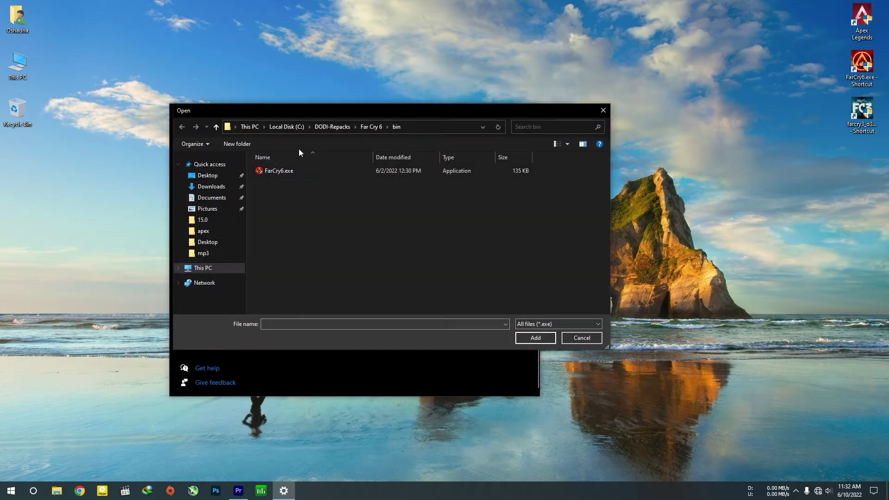
click(285, 172)
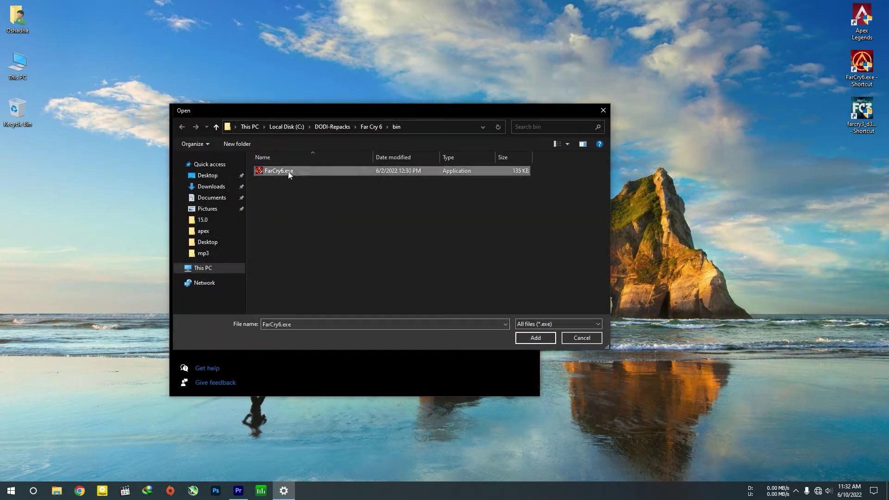
click(547, 341)
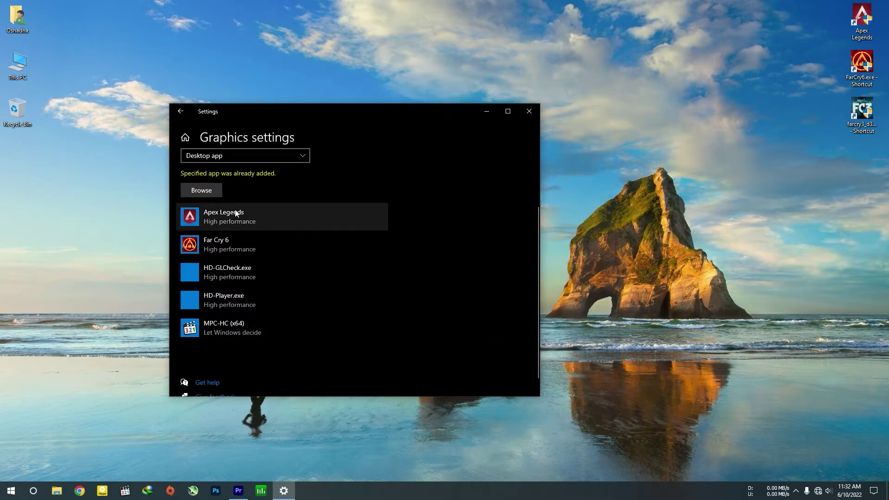
Save High performance as the graphics preference for Far Cry 6 and close Settings.
click(219, 248)
click(330, 281)
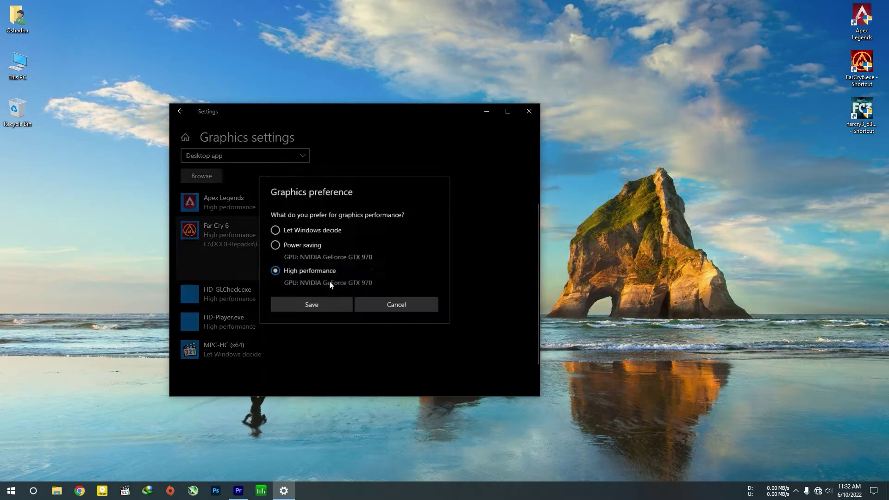
click(311, 306)
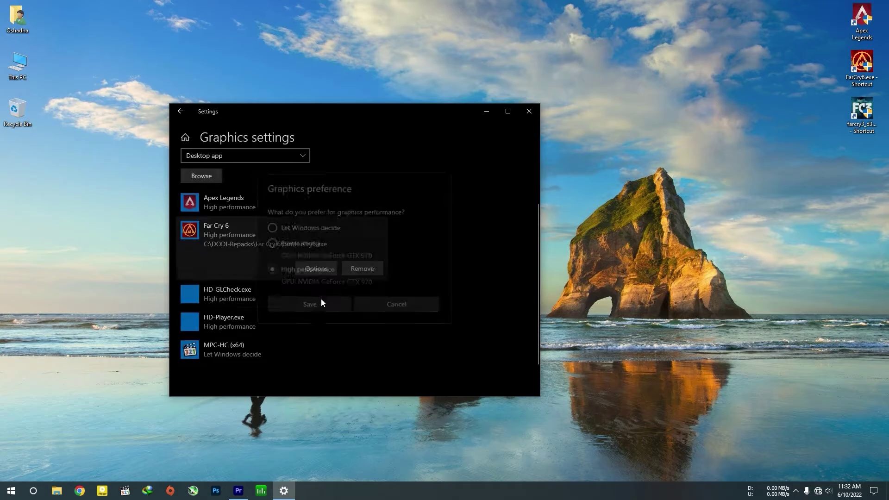
click(536, 111)
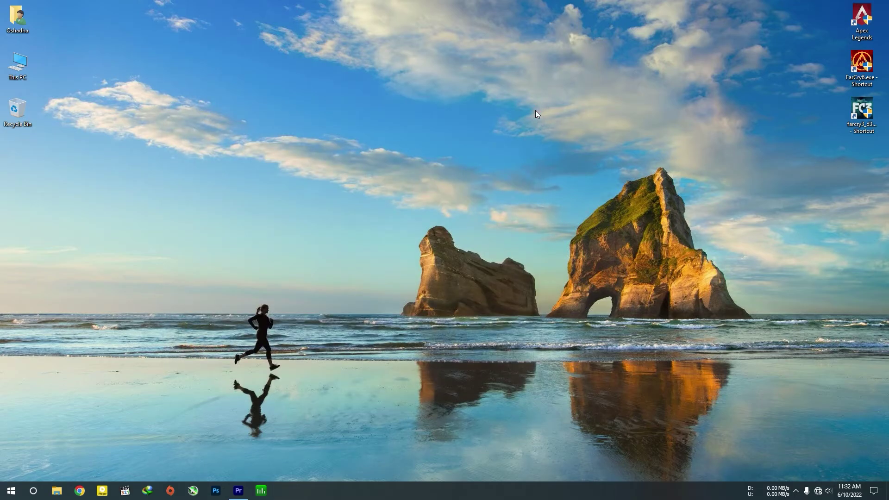
In NVIDIA Control Panel, choose Use the advanced 3D image settings and follow its link to the Manage 3D Settings page.
right_click(439, 163)
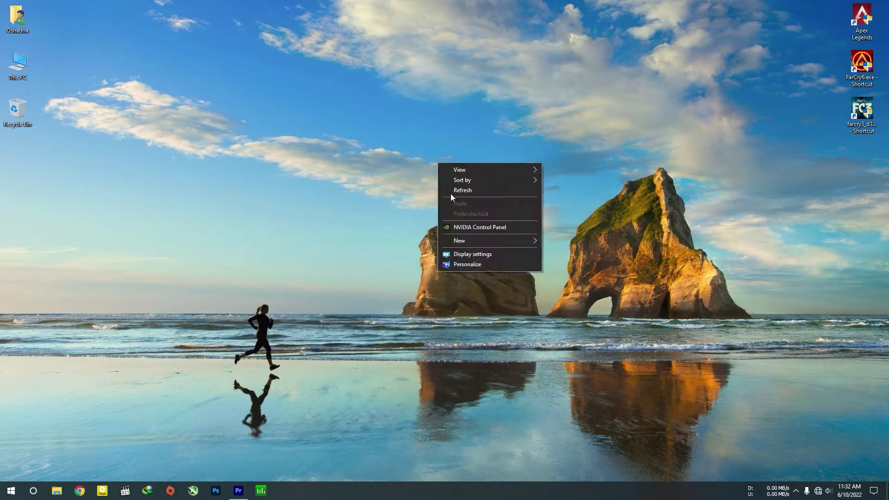
click(497, 228)
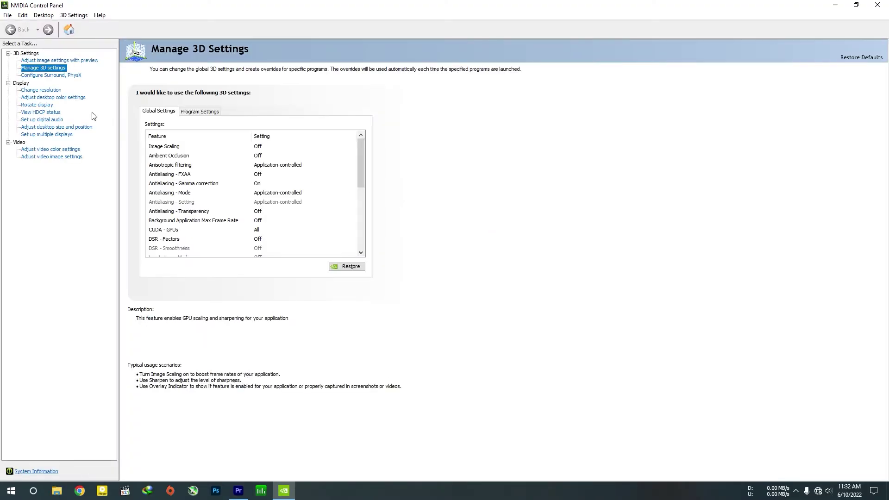
click(61, 61)
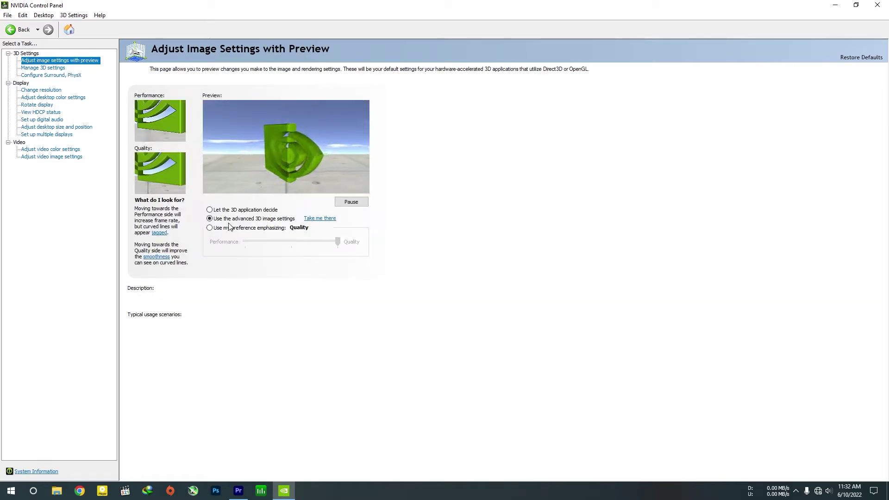
click(213, 218)
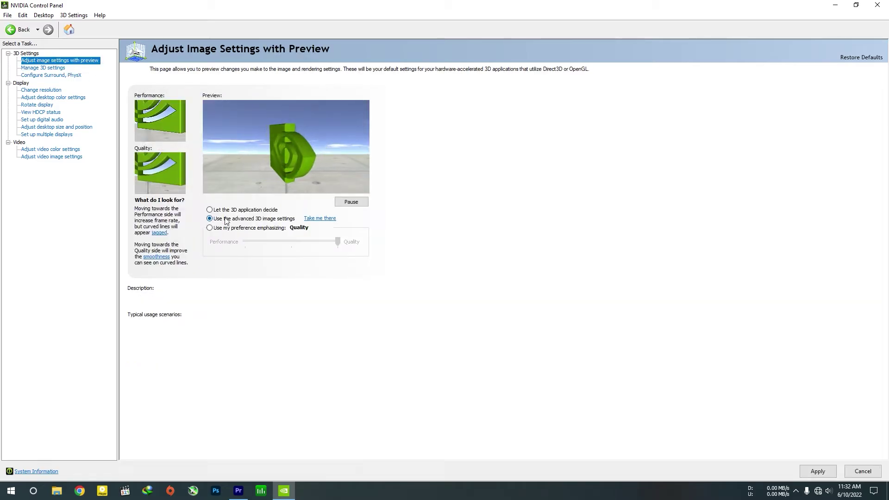
click(317, 219)
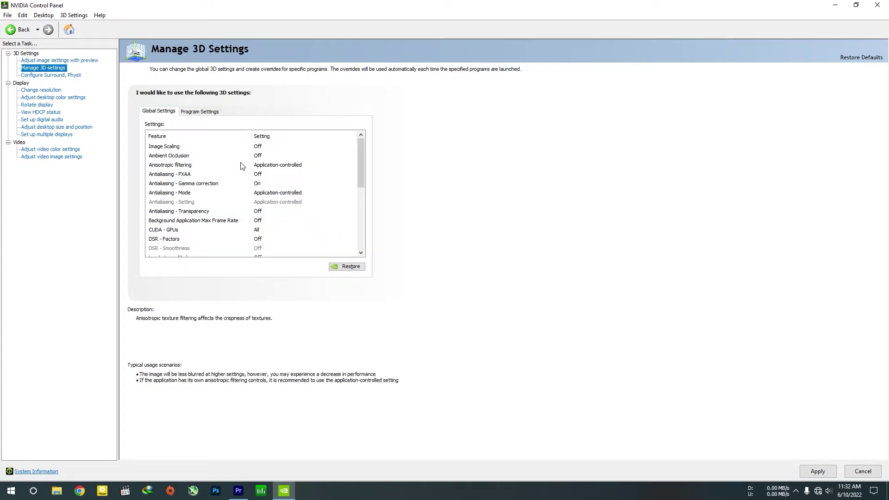
Choose Far Cry 6 (farcry6.exe) as the program to customize, and look at how to browse for another program.
click(204, 112)
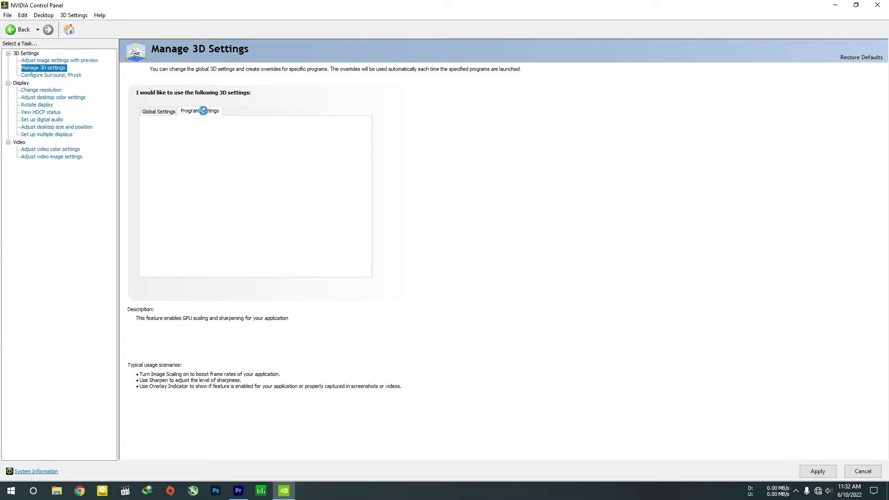
click(157, 112)
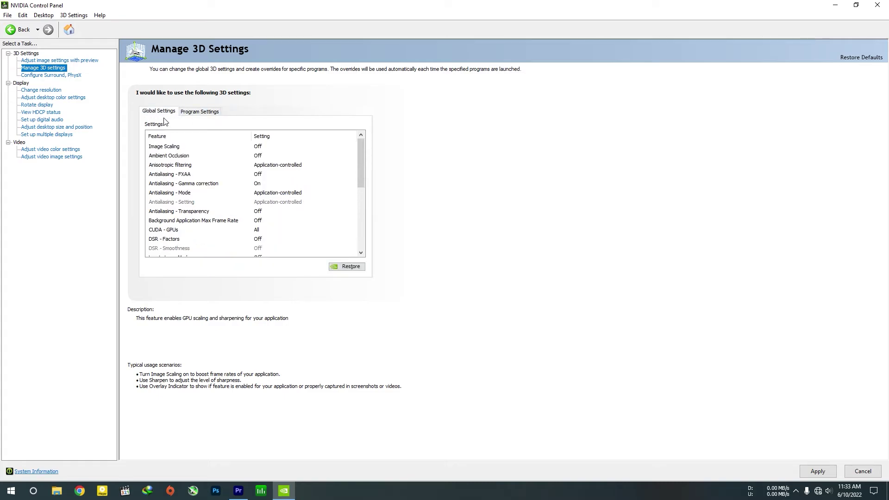
click(211, 113)
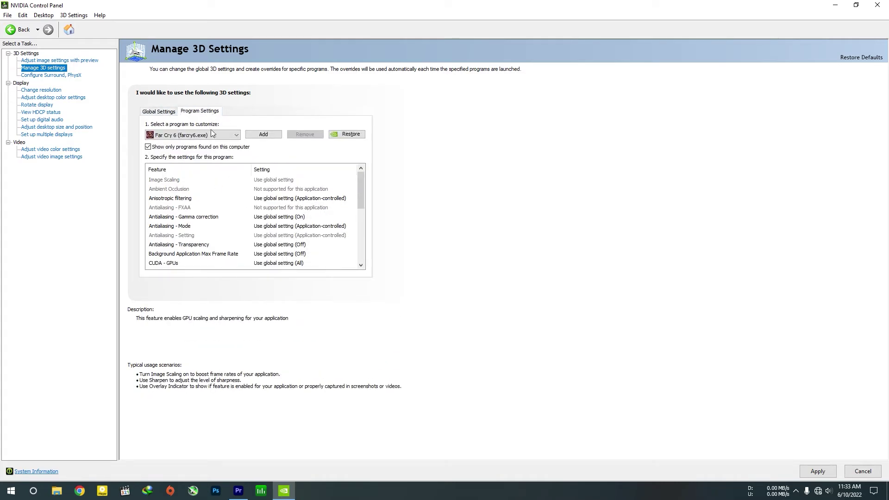
click(233, 138)
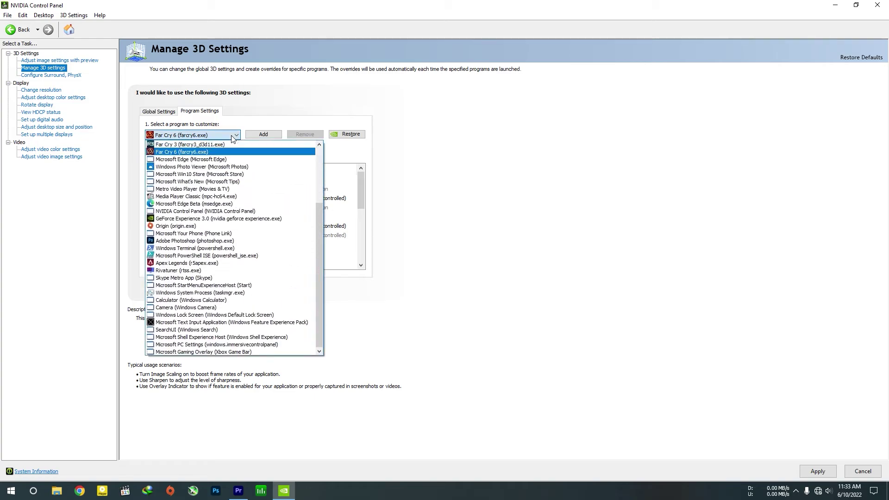
click(203, 153)
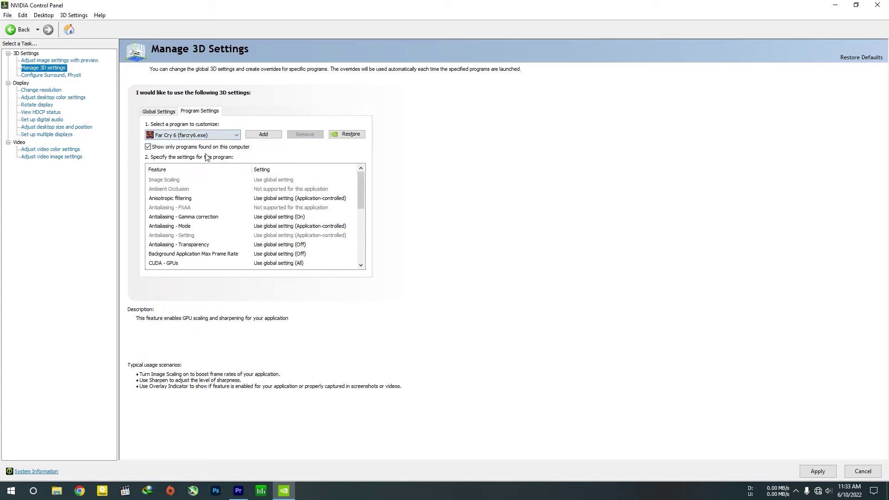
click(263, 134)
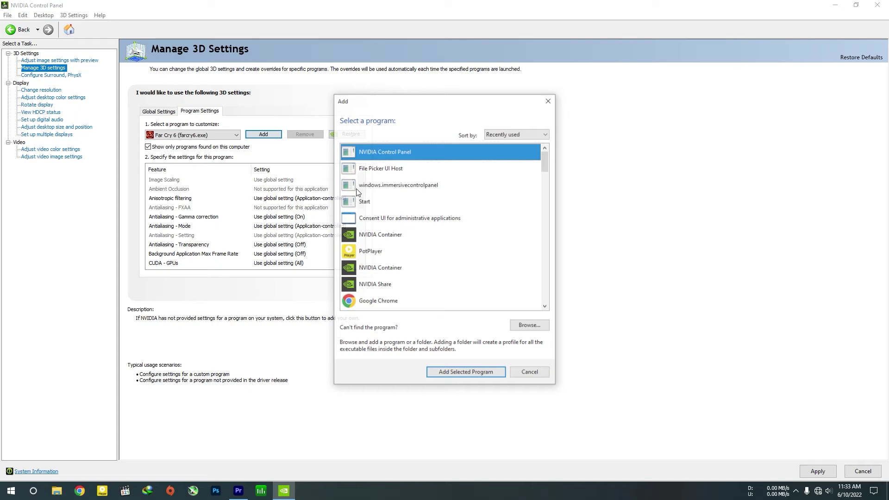
click(543, 327)
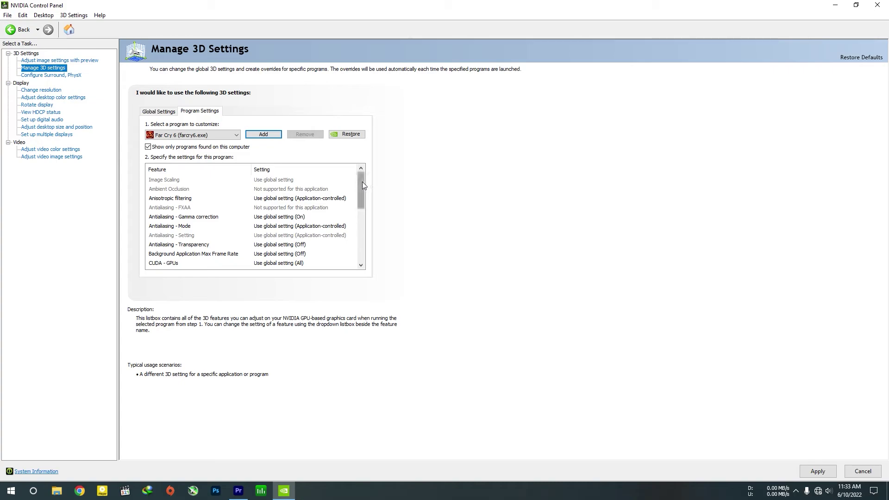
Review the full list of 3D settings for Far Cry 6, and close NVIDIA Control Panel without applying the changes.
drag(362, 181, 362, 192)
drag(363, 197, 364, 238)
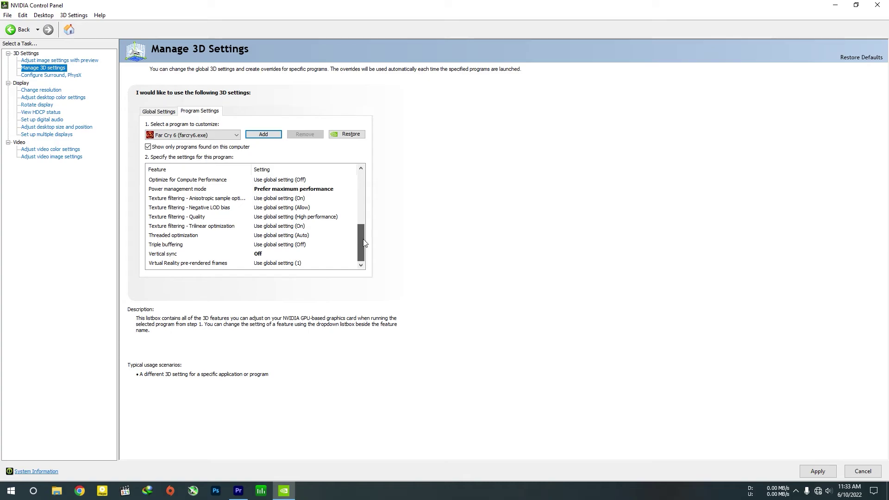
drag(363, 239, 364, 179)
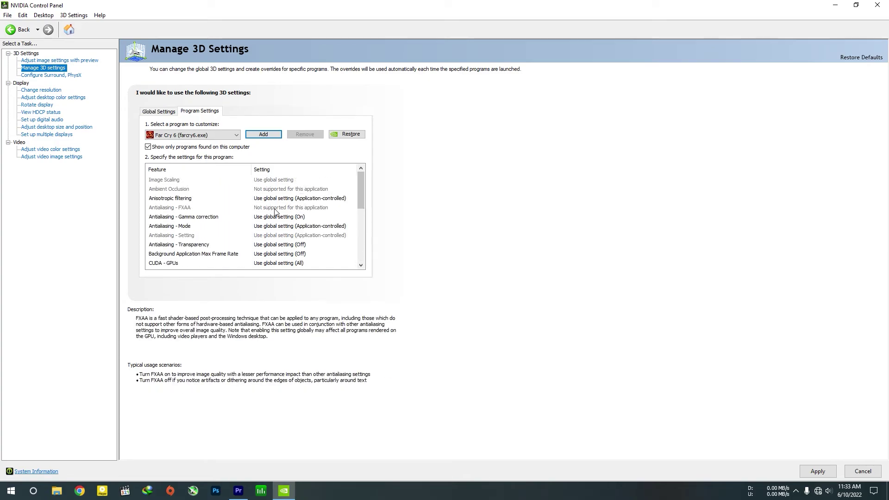
click(877, 5)
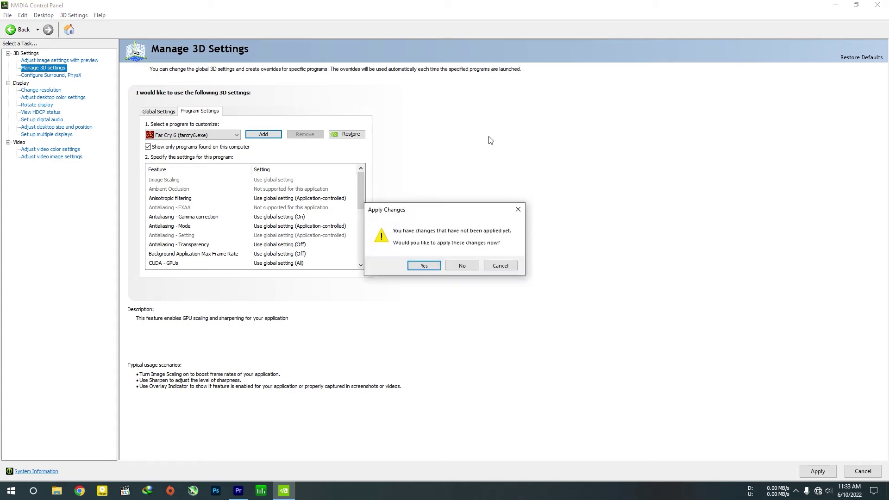
click(460, 265)
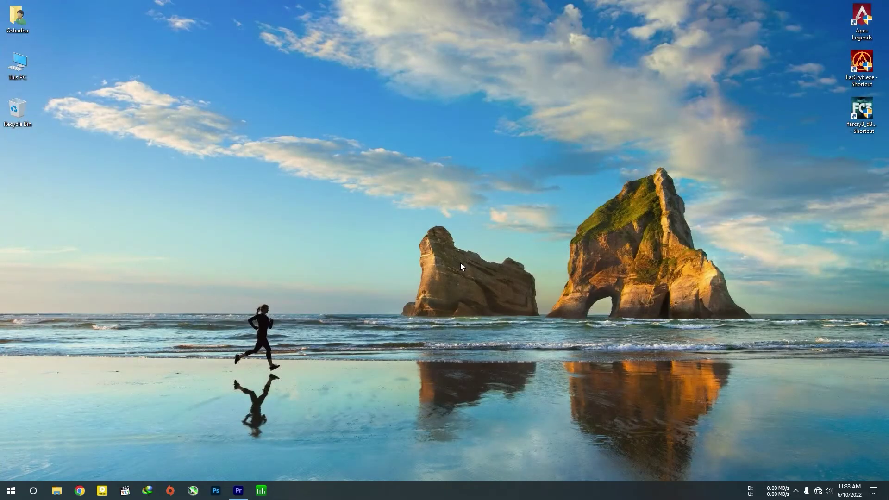
right_click(391, 129)
click(408, 154)
Open the properties of the FarCry6.exe desktop shortcut and look at its compatibility settings, including fullscreen optimizations and running as administrator.
right_click(864, 70)
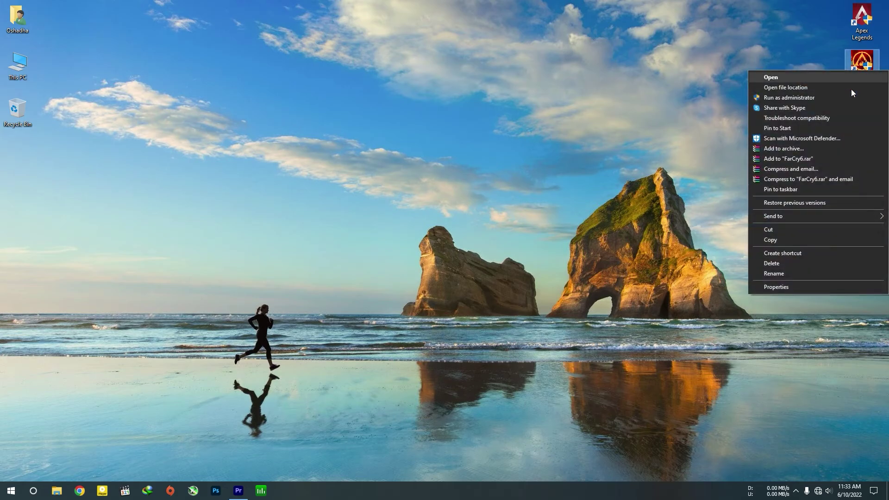
click(792, 287)
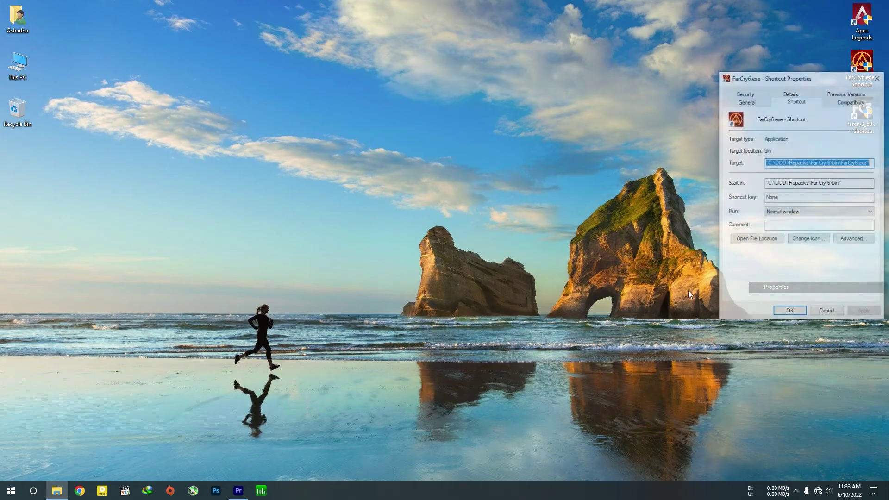
drag(831, 81, 595, 105)
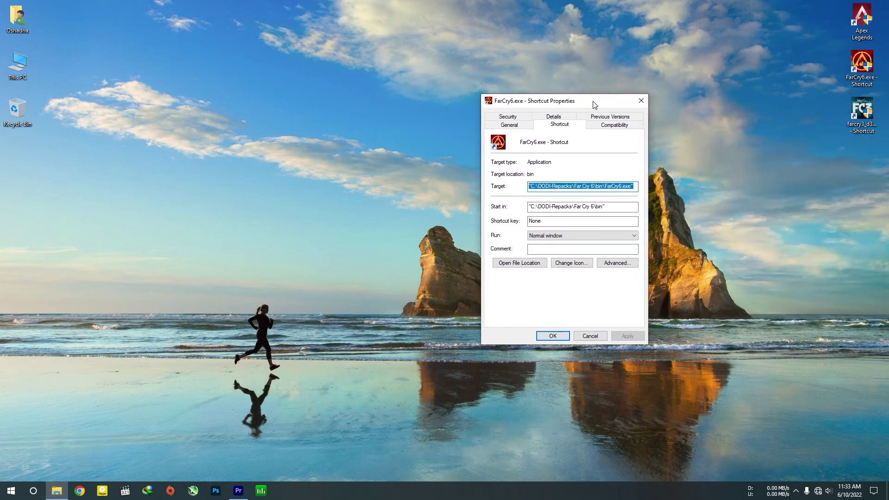
click(610, 128)
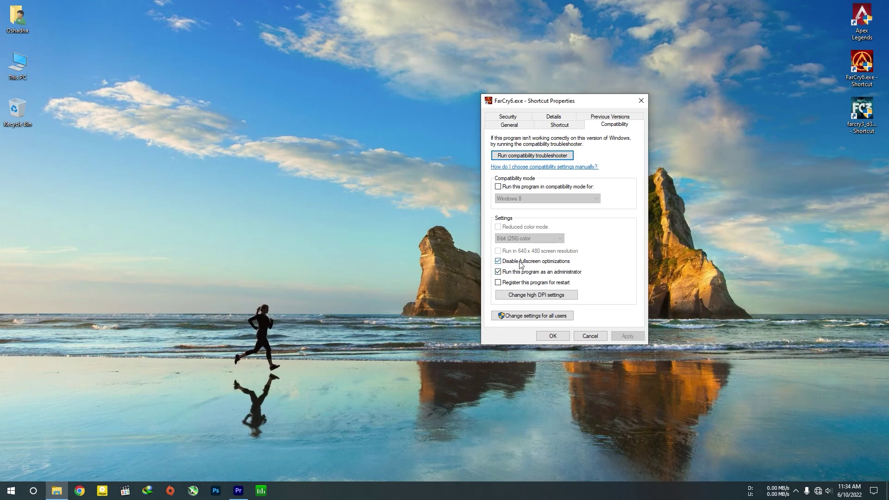
Review the FarCry6.exe shortcut's high DPI scaling override settings, and accept and close its properties.
click(536, 295)
click(613, 315)
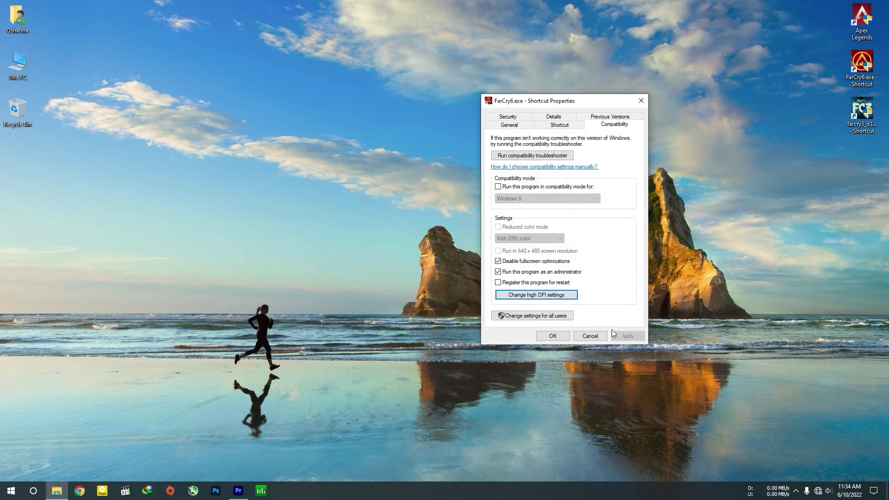
click(536, 296)
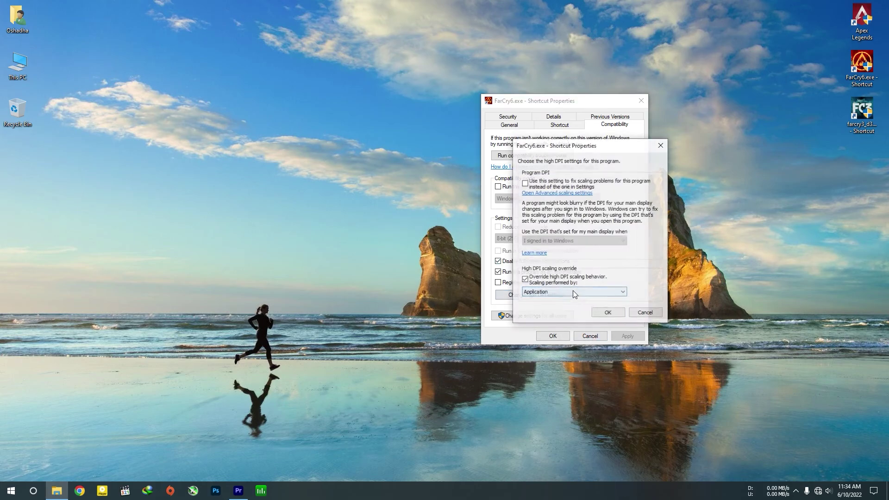
click(609, 315)
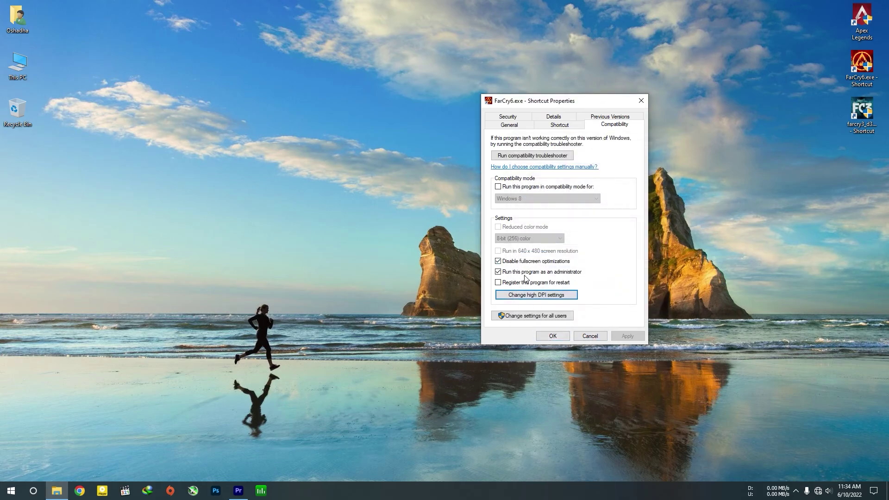
click(553, 337)
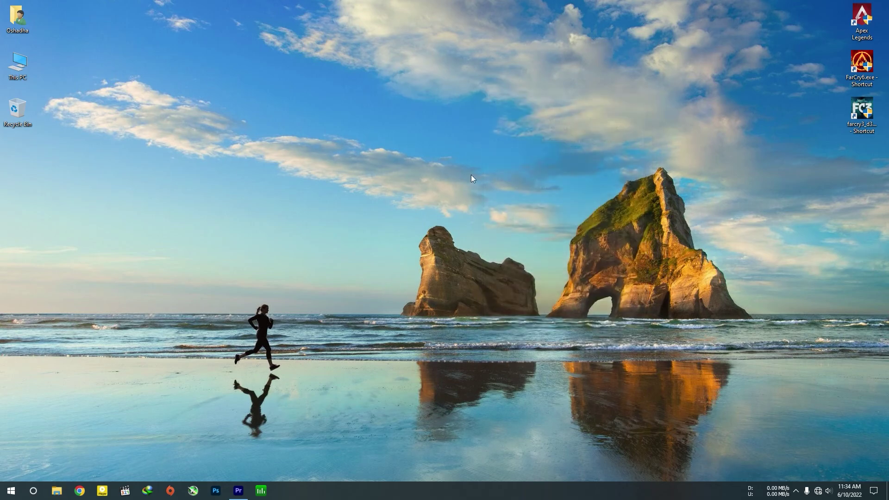
right_click(471, 174)
click(485, 201)
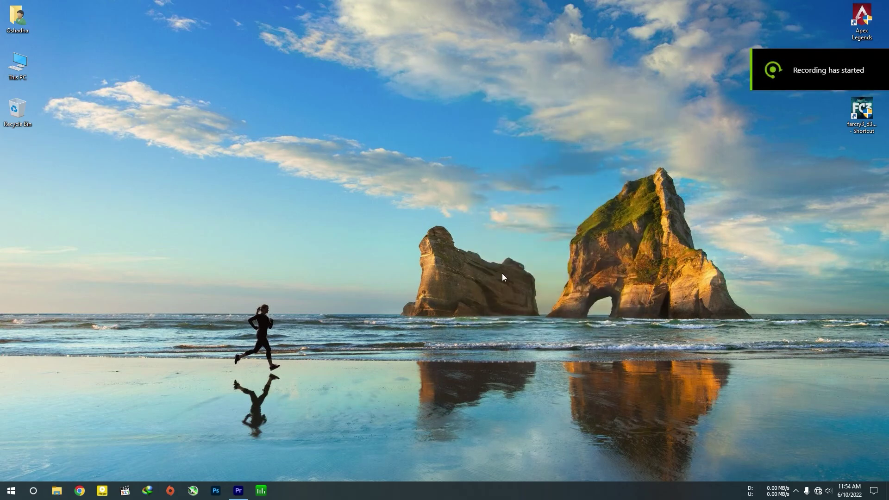